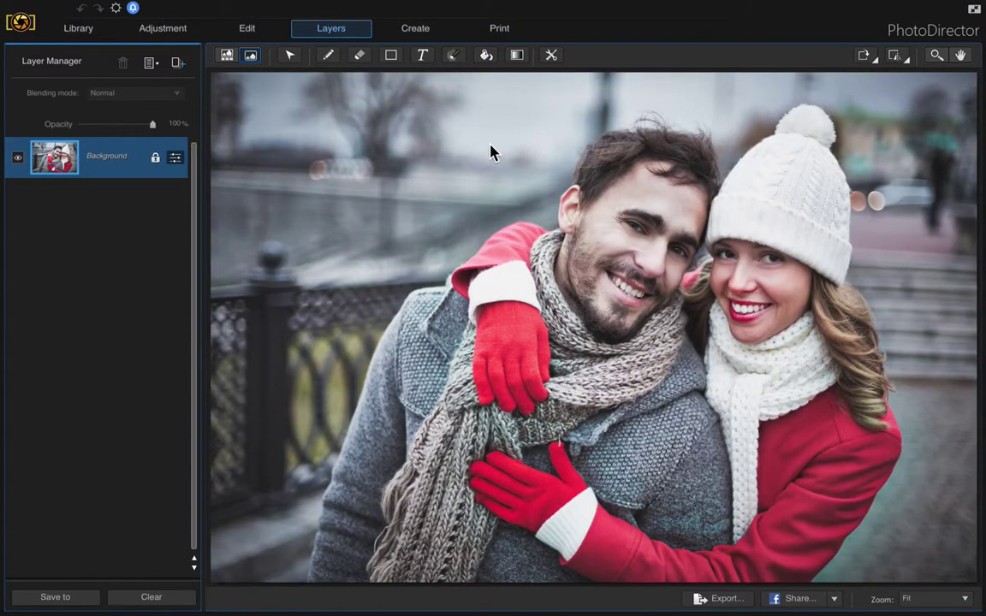
- Duplicate the Background layer as Background copy and hide the original Background layer
{"action": "right_click", "coordinate": [101, 166]}
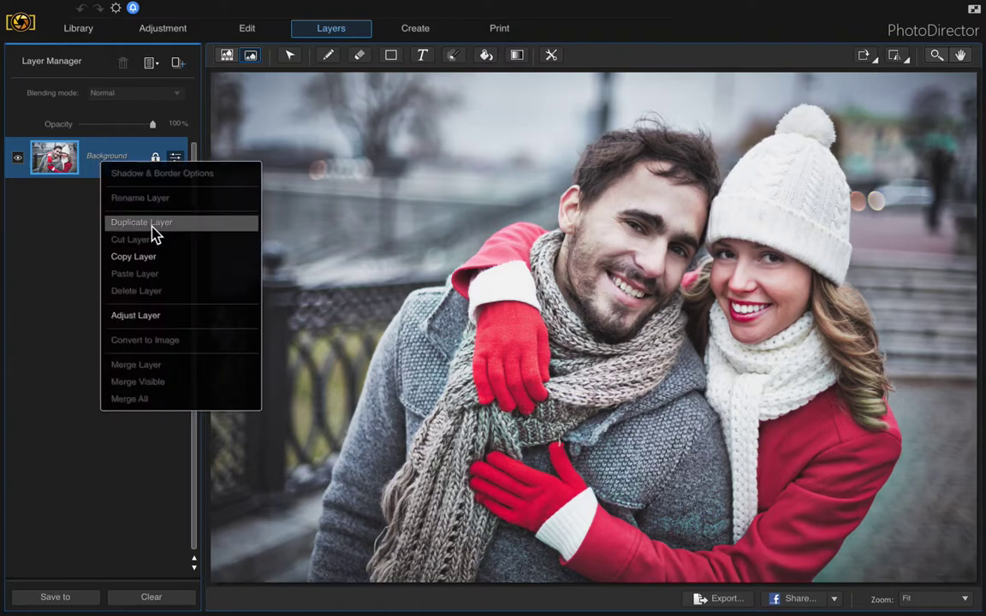
{"action": "left_click", "coordinate": [153, 224]}
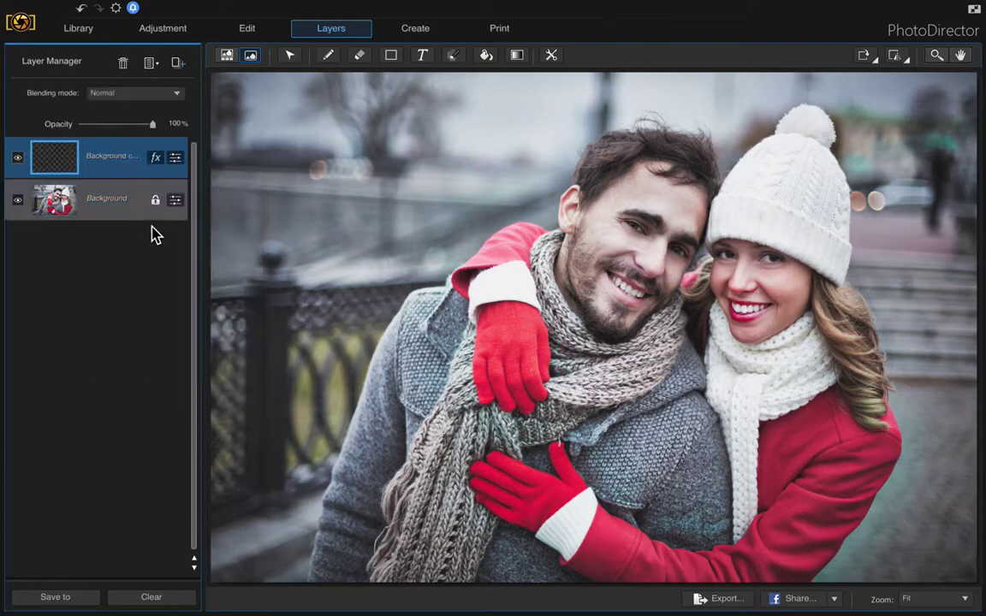
{"action": "left_click", "coordinate": [16, 202]}
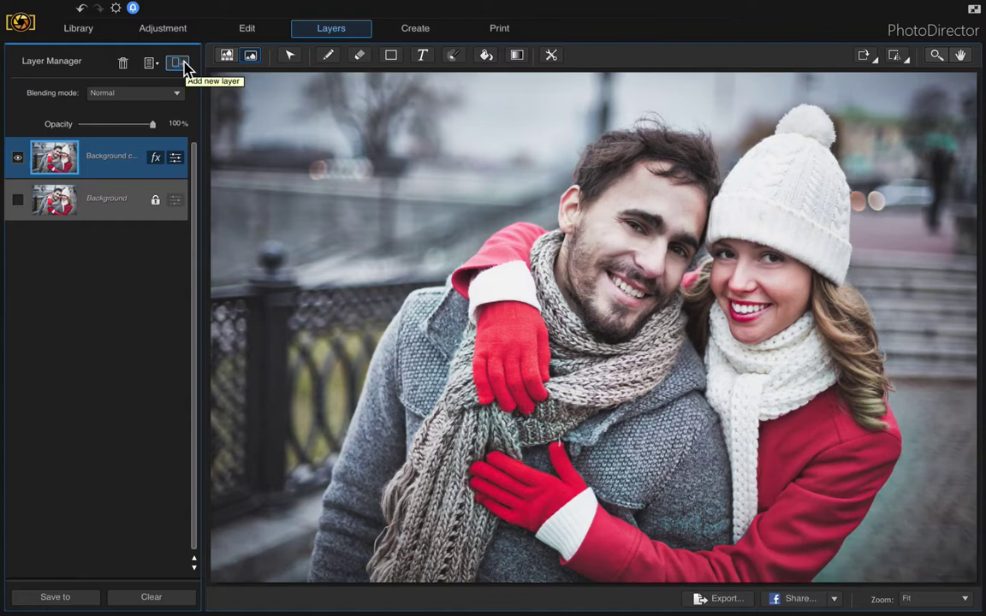
- Add the Polaroid template frame image as a new layer from the Photo Browser Panel
{"action": "left_click", "coordinate": [183, 68]}
{"action": "mouse_move", "coordinate": [205, 148]}
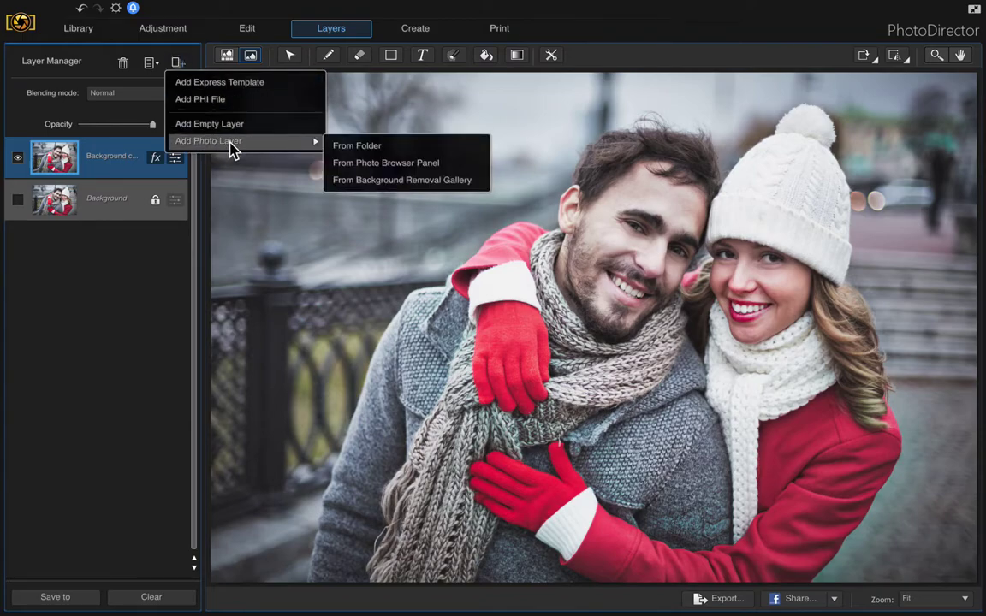
{"action": "left_click", "coordinate": [384, 151]}
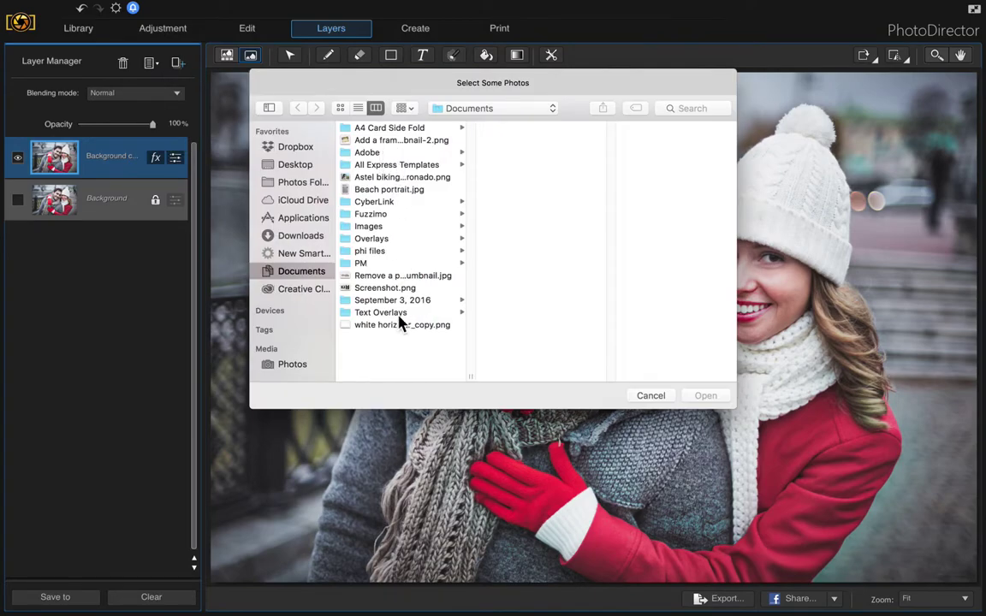
{"action": "left_click", "coordinate": [650, 396]}
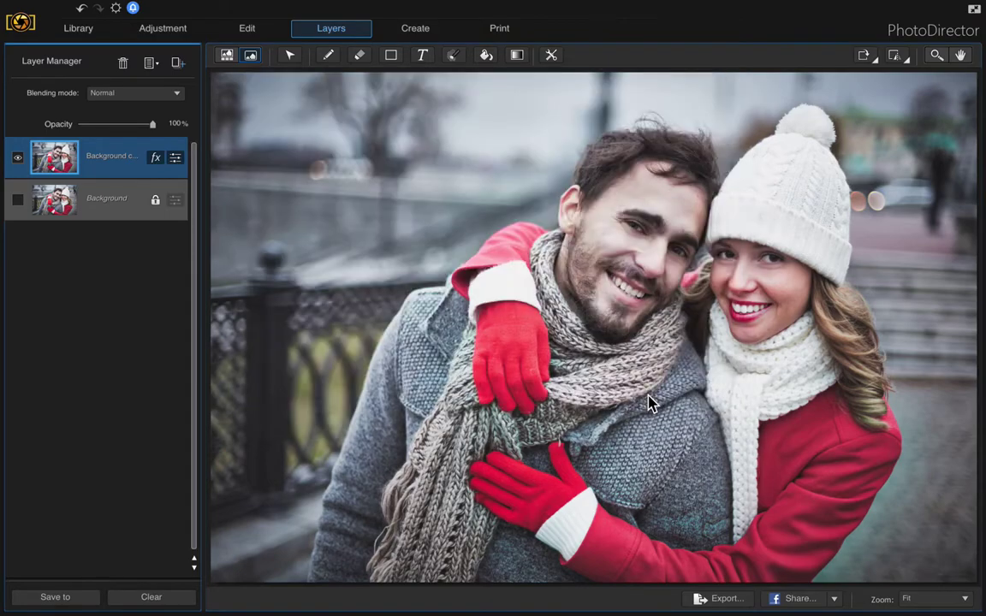
{"action": "left_click", "coordinate": [178, 65]}
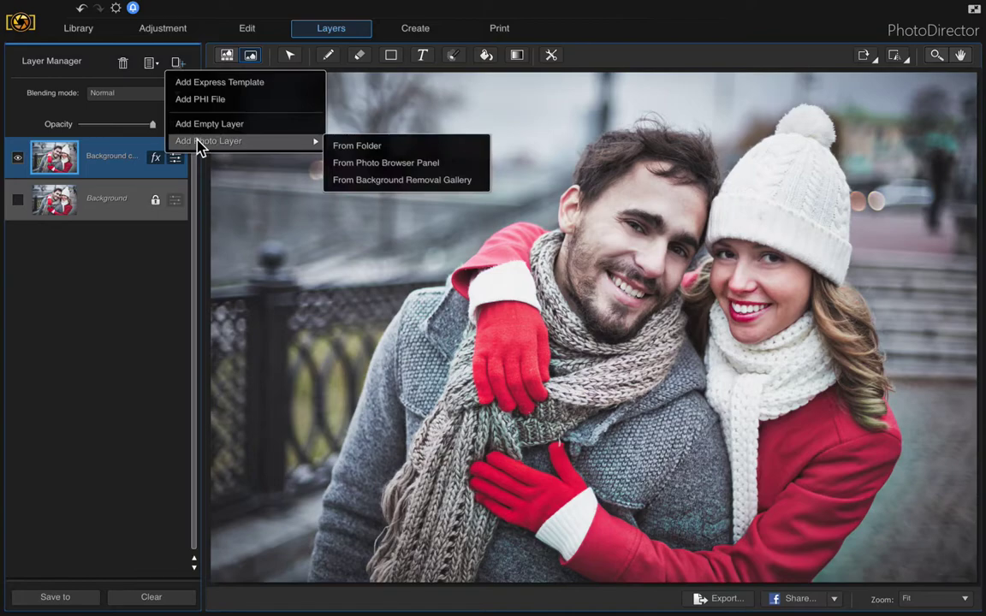
{"action": "left_click", "coordinate": [450, 165]}
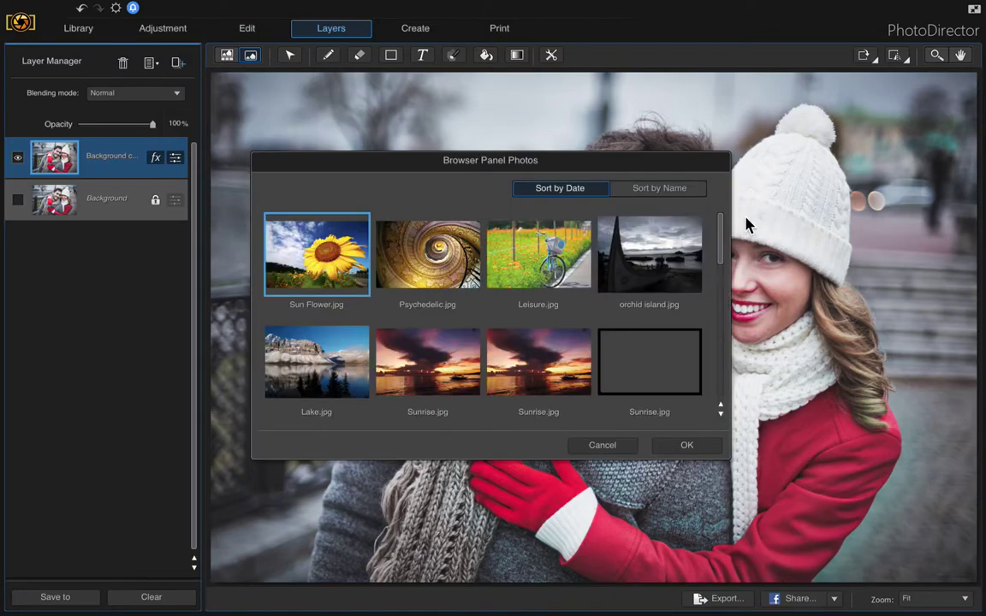
{"action": "left_click_drag", "start_coordinate": [723, 229], "coordinate": [741, 390]}
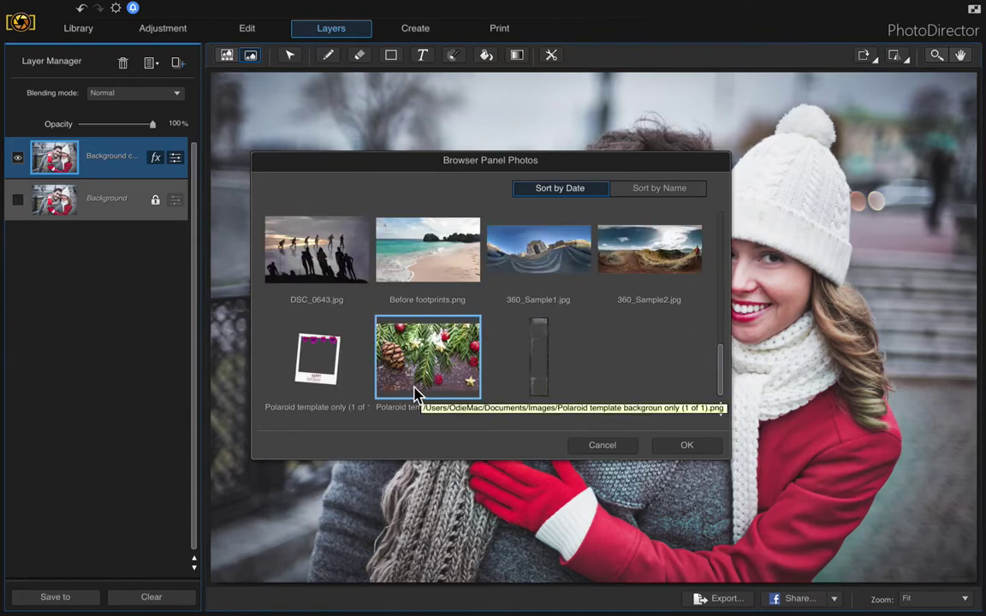
{"action": "double_click", "coordinate": [313, 368]}
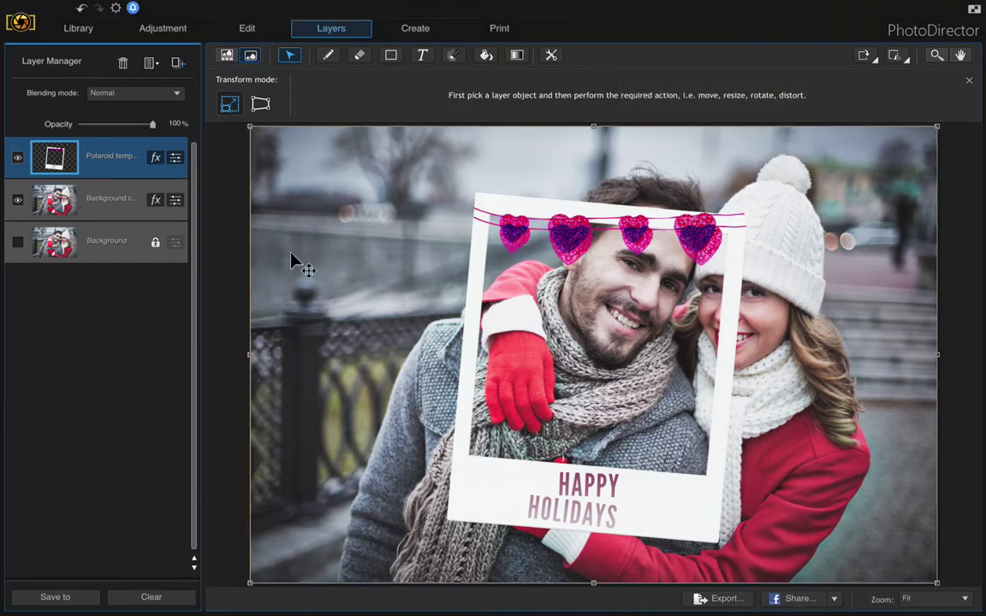
- Add the Polaroid template pine background from the Photo Browser and place it below Background copy
{"action": "left_click", "coordinate": [181, 67]}
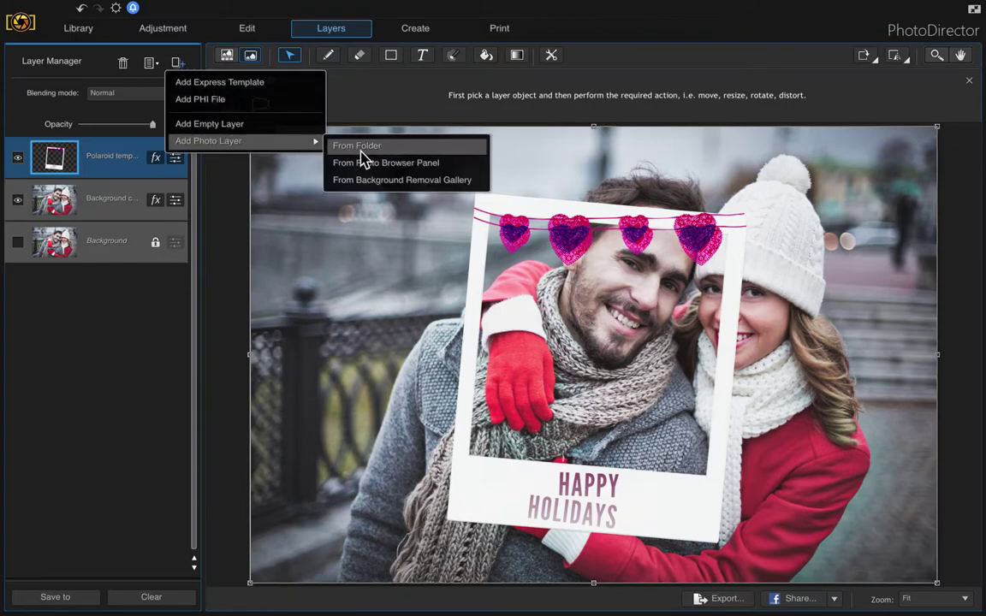
{"action": "left_click", "coordinate": [403, 163]}
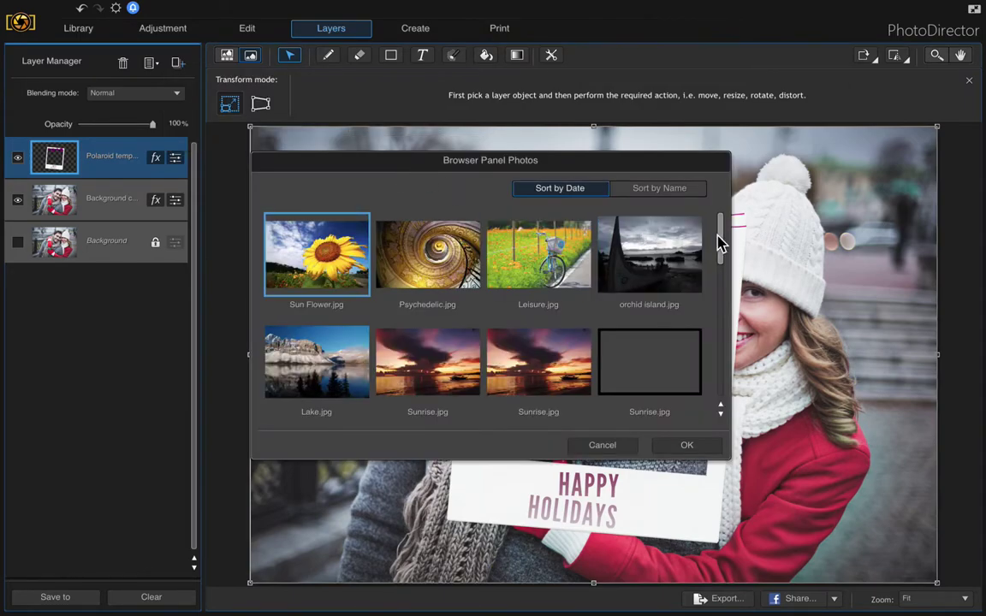
{"action": "left_click_drag", "start_coordinate": [723, 242], "coordinate": [719, 392]}
{"action": "double_click", "coordinate": [438, 360]}
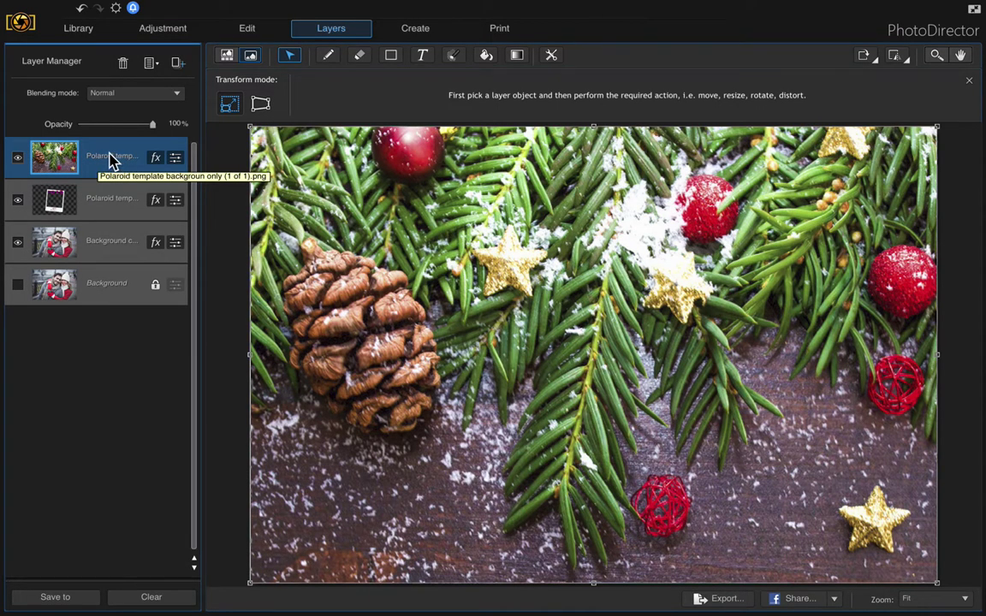
{"action": "left_click_drag", "start_coordinate": [110, 163], "coordinate": [94, 273]}
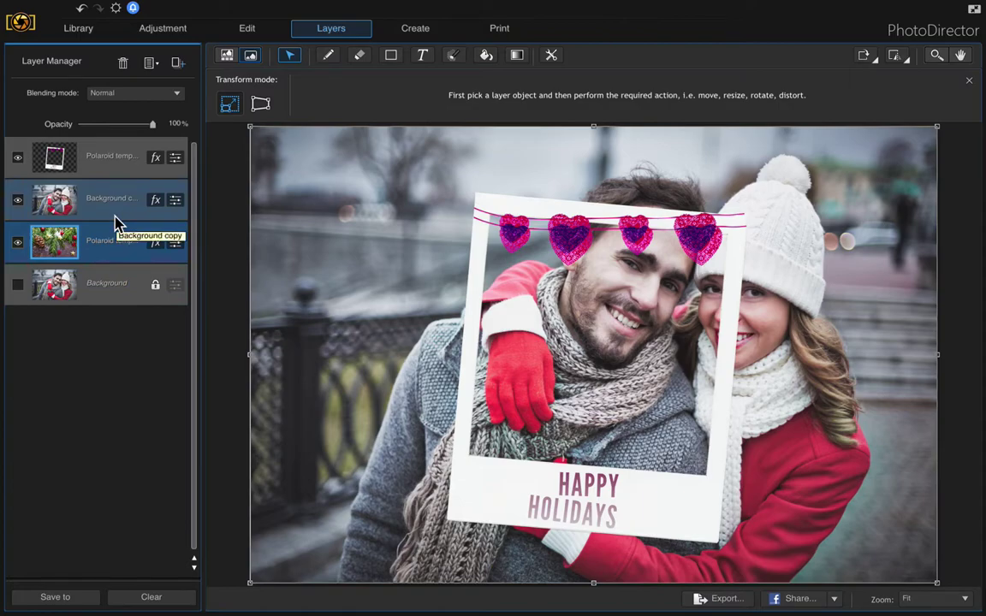
- Hide the pine layer, then shrink, centre and tilt the couple photo counter-clockwise behind the frame
{"action": "left_click", "coordinate": [18, 243]}
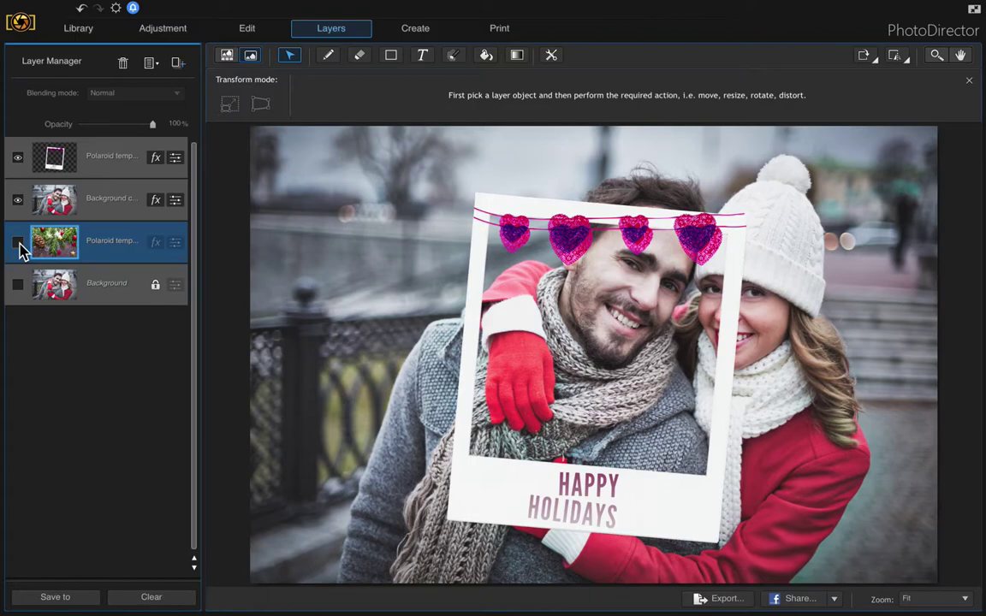
{"action": "left_click", "coordinate": [120, 213]}
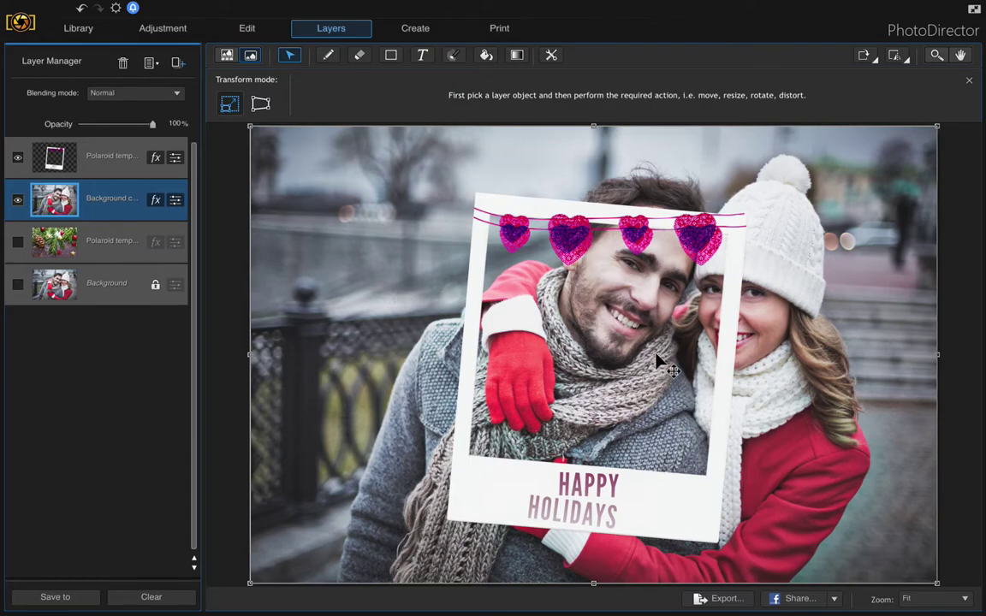
{"action": "left_click", "coordinate": [231, 109]}
{"action": "left_click_drag", "start_coordinate": [286, 169], "coordinate": [493, 308]}
{"action": "left_click_drag", "start_coordinate": [841, 389], "coordinate": [701, 321]}
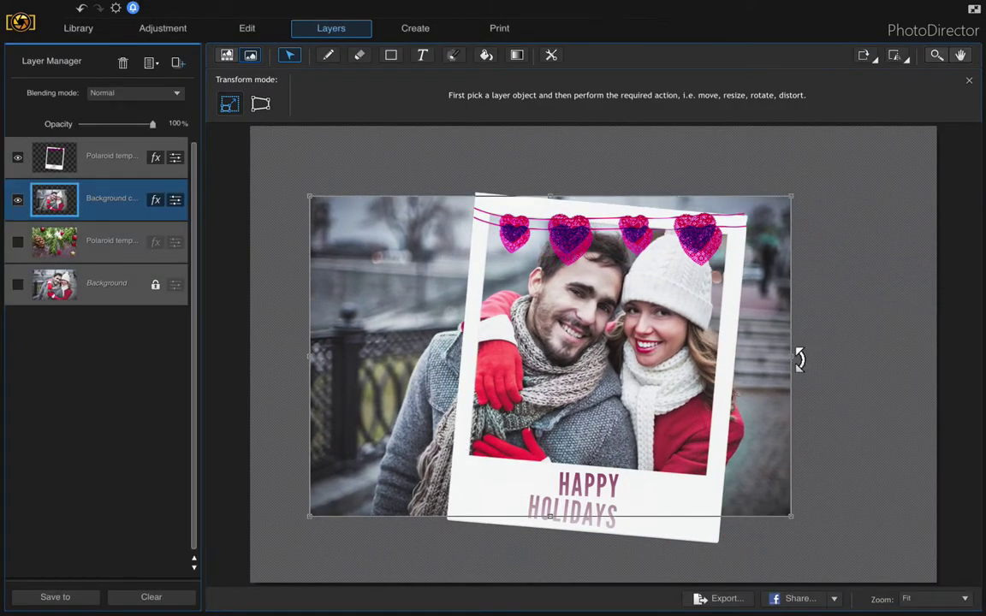
{"action": "left_click_drag", "start_coordinate": [794, 356], "coordinate": [806, 310]}
{"action": "mouse_move", "coordinate": [610, 322]}
{"action": "left_mouse_down"}
{"action": "mouse_move", "coordinate": [631, 346]}
{"action": "mouse_move", "coordinate": [638, 341]}
{"action": "mouse_move", "coordinate": [599, 310]}
{"action": "mouse_move", "coordinate": [601, 320]}
{"action": "left_mouse_up"}
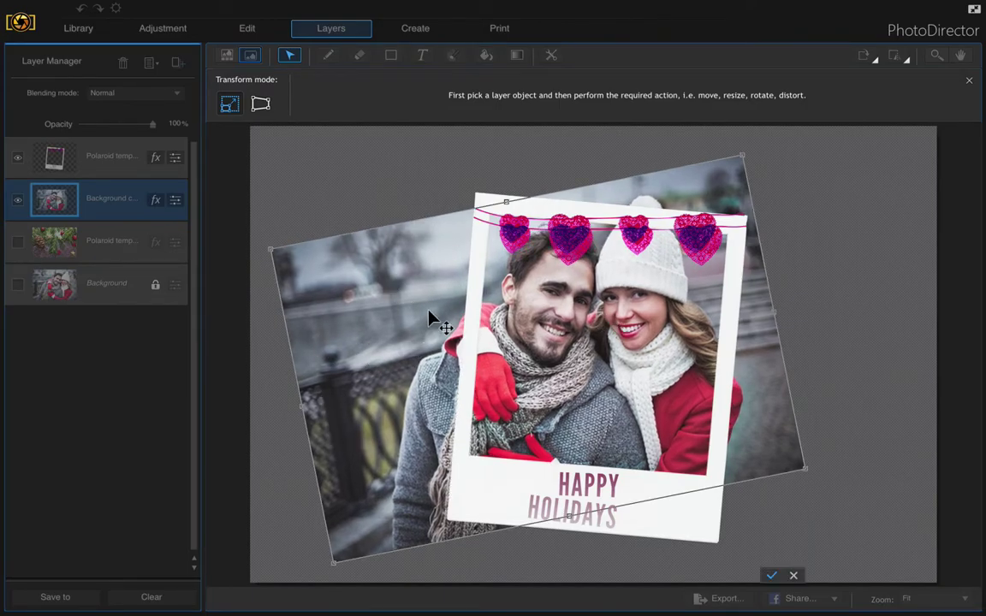
- Apply the scale and rotation, then choose the Eraser tool set to Eraser (Block)
{"action": "left_click", "coordinate": [421, 191]}
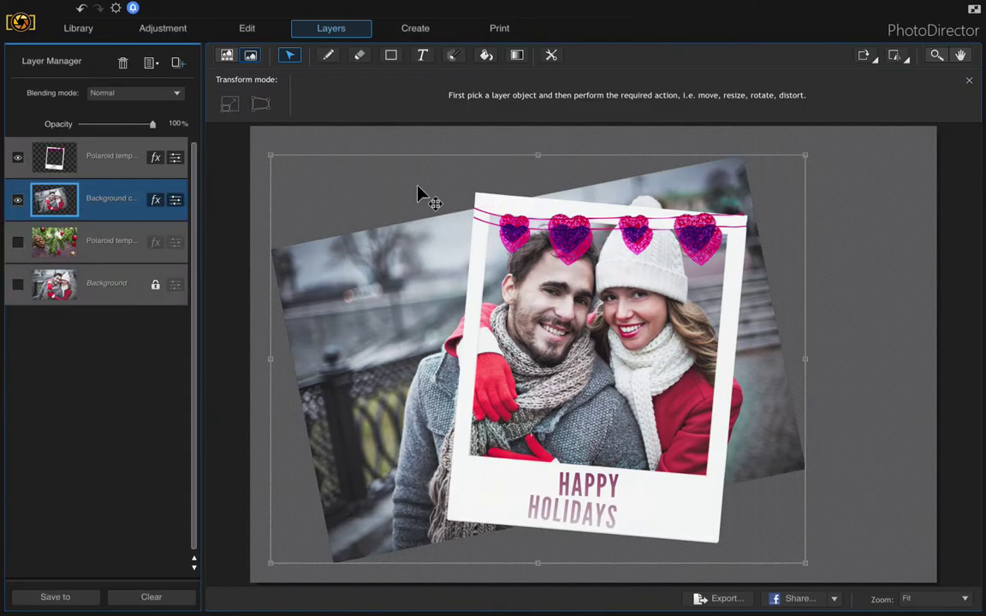
{"action": "left_click", "coordinate": [359, 57]}
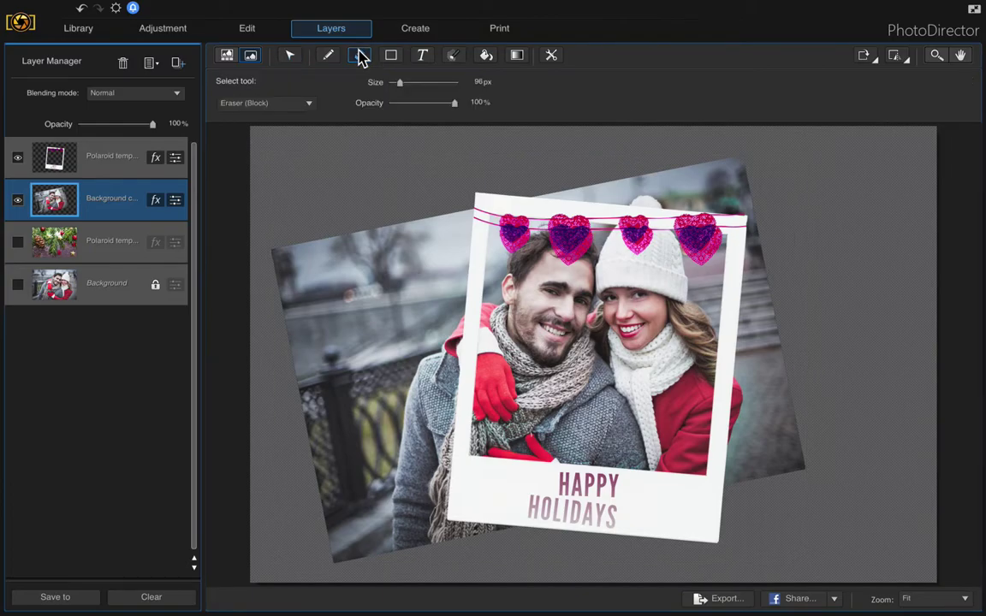
{"action": "left_click", "coordinate": [308, 104]}
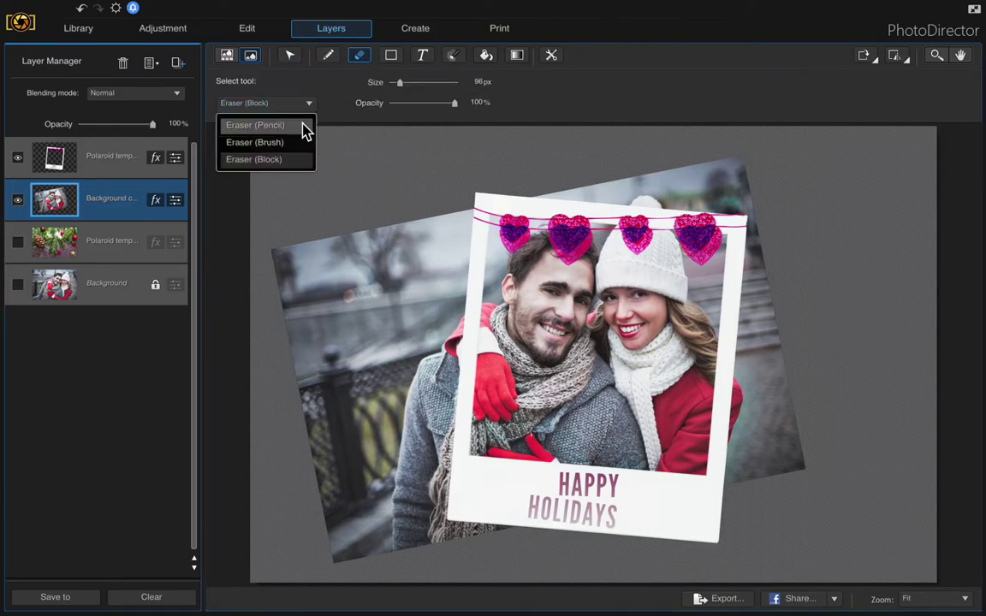
{"action": "left_click", "coordinate": [289, 167]}
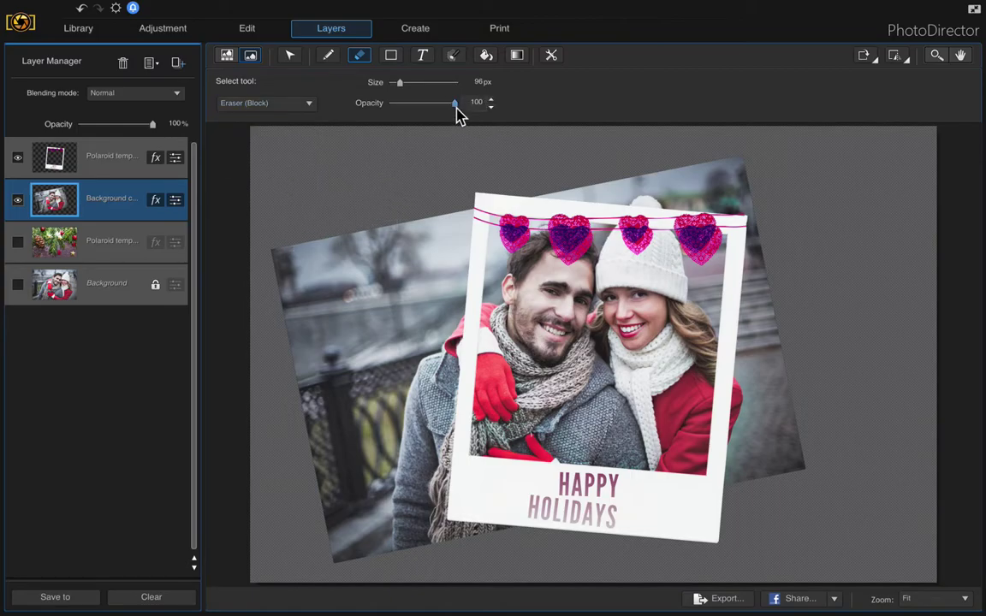
- Erase the couple photo around the Polaroid frame, then Merge Visible into one layer
{"action": "left_click_drag", "start_coordinate": [387, 244], "coordinate": [379, 283]}
{"action": "mouse_move", "coordinate": [374, 344]}
{"action": "left_mouse_down"}
{"action": "mouse_move", "coordinate": [361, 241]}
{"action": "mouse_move", "coordinate": [351, 328]}
{"action": "mouse_move", "coordinate": [331, 355]}
{"action": "mouse_move", "coordinate": [354, 206]}
{"action": "mouse_move", "coordinate": [314, 362]}
{"action": "mouse_move", "coordinate": [292, 318]}
{"action": "mouse_move", "coordinate": [300, 232]}
{"action": "mouse_move", "coordinate": [274, 249]}
{"action": "mouse_move", "coordinate": [297, 278]}
{"action": "mouse_move", "coordinate": [330, 252]}
{"action": "mouse_move", "coordinate": [308, 255]}
{"action": "mouse_move", "coordinate": [392, 221]}
{"action": "mouse_move", "coordinate": [421, 231]}
{"action": "mouse_move", "coordinate": [466, 213]}
{"action": "mouse_move", "coordinate": [440, 361]}
{"action": "left_mouse_up"}
{"action": "scroll", "coordinate": [368, 265], "scroll_direction": "up", "scroll_amount": 1}
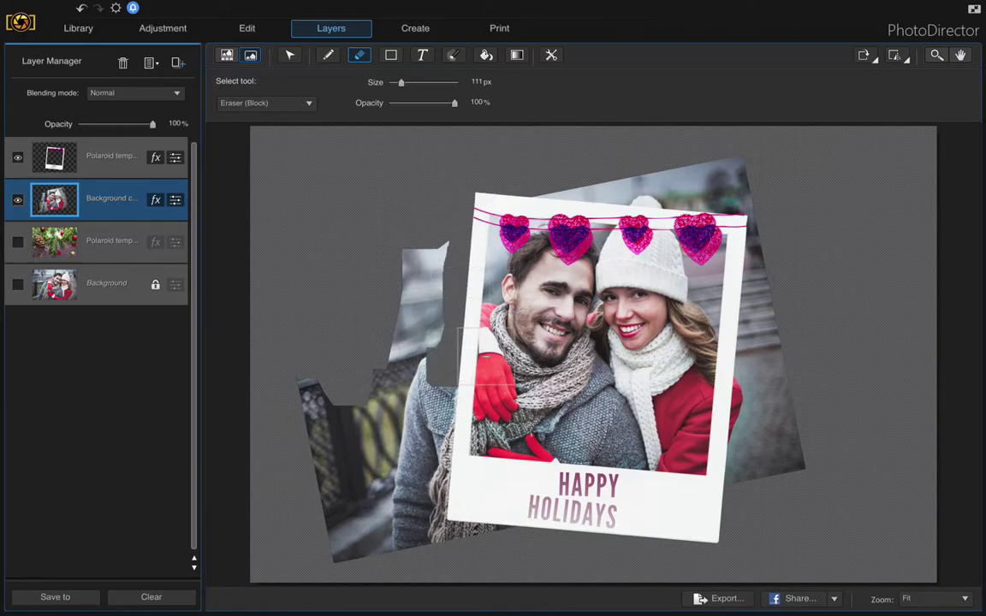
{"action": "left_click", "coordinate": [81, 9]}
{"action": "mouse_move", "coordinate": [398, 211]}
{"action": "left_mouse_down"}
{"action": "mouse_move", "coordinate": [376, 295]}
{"action": "mouse_move", "coordinate": [426, 208]}
{"action": "mouse_move", "coordinate": [347, 338]}
{"action": "mouse_move", "coordinate": [342, 238]}
{"action": "mouse_move", "coordinate": [334, 336]}
{"action": "mouse_move", "coordinate": [301, 303]}
{"action": "mouse_move", "coordinate": [301, 235]}
{"action": "mouse_move", "coordinate": [297, 303]}
{"action": "mouse_move", "coordinate": [319, 239]}
{"action": "mouse_move", "coordinate": [308, 383]}
{"action": "mouse_move", "coordinate": [342, 550]}
{"action": "mouse_move", "coordinate": [389, 557]}
{"action": "mouse_move", "coordinate": [506, 531]}
{"action": "mouse_move", "coordinate": [392, 458]}
{"action": "mouse_move", "coordinate": [399, 367]}
{"action": "mouse_move", "coordinate": [385, 338]}
{"action": "mouse_move", "coordinate": [403, 520]}
{"action": "mouse_move", "coordinate": [374, 466]}
{"action": "mouse_move", "coordinate": [330, 435]}
{"action": "mouse_move", "coordinate": [412, 506]}
{"action": "left_mouse_up"}
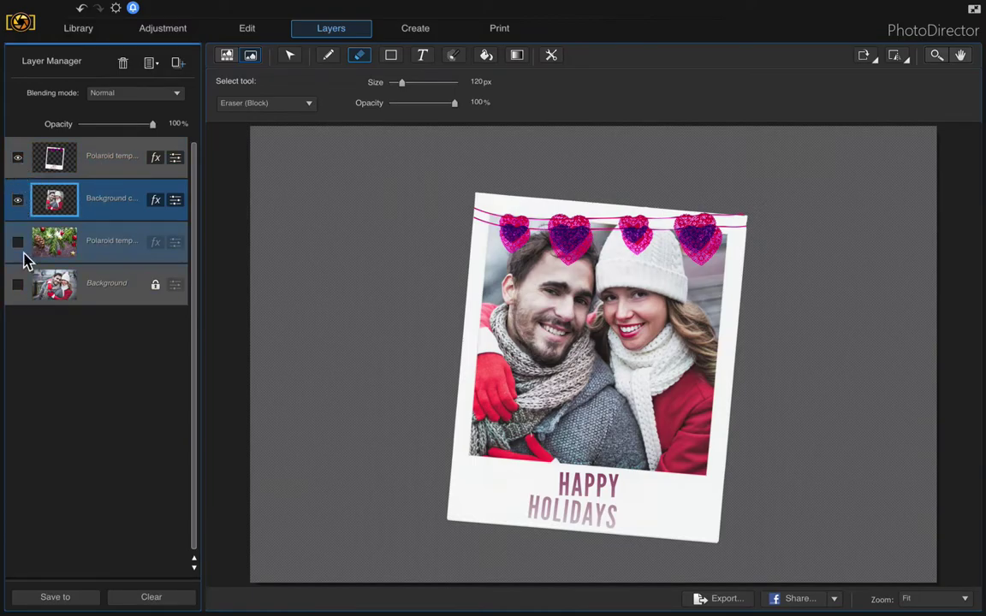
{"action": "right_click", "coordinate": [97, 206]}
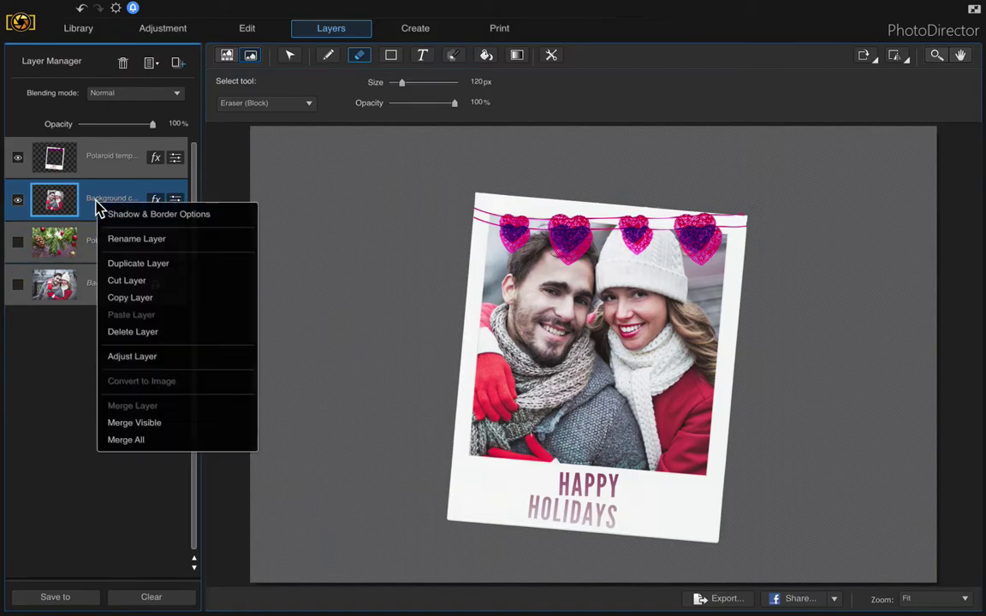
{"action": "left_click", "coordinate": [127, 425]}
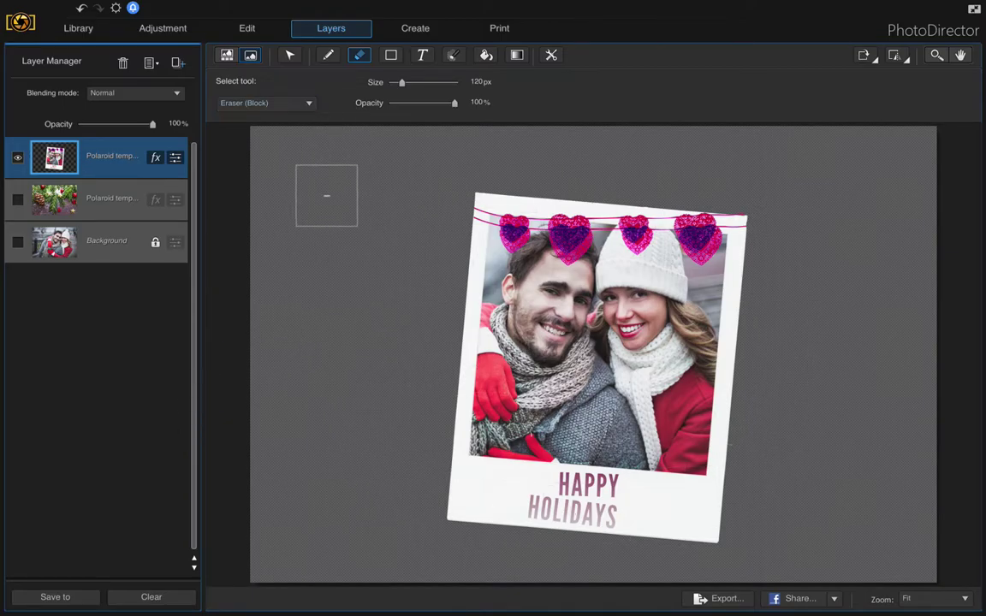
- Enlarge the merged polaroid layer with Pick and Move and shift it slightly right and down
{"action": "left_click", "coordinate": [288, 57]}
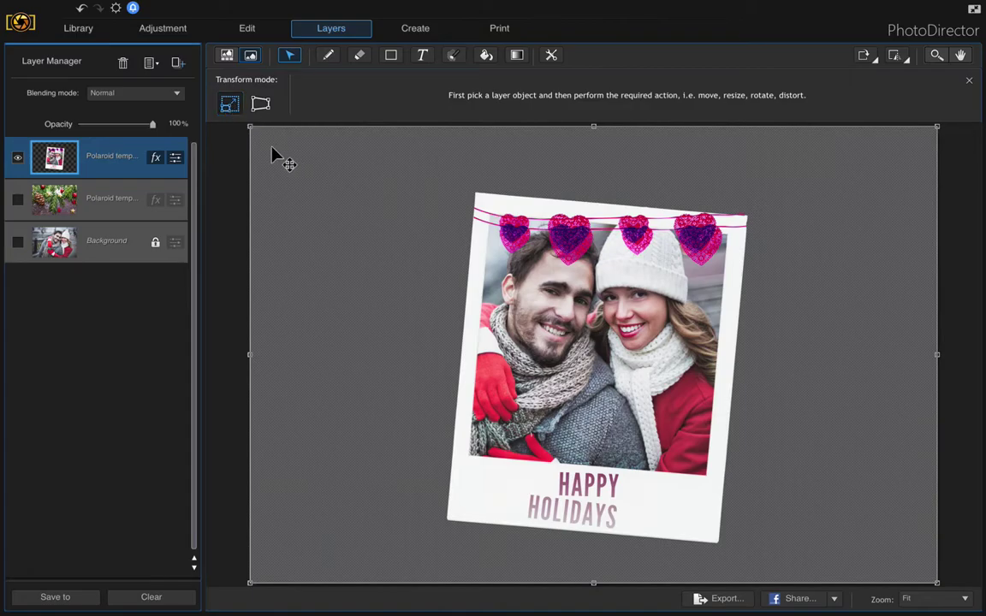
{"action": "left_click_drag", "start_coordinate": [253, 125], "coordinate": [197, 60]}
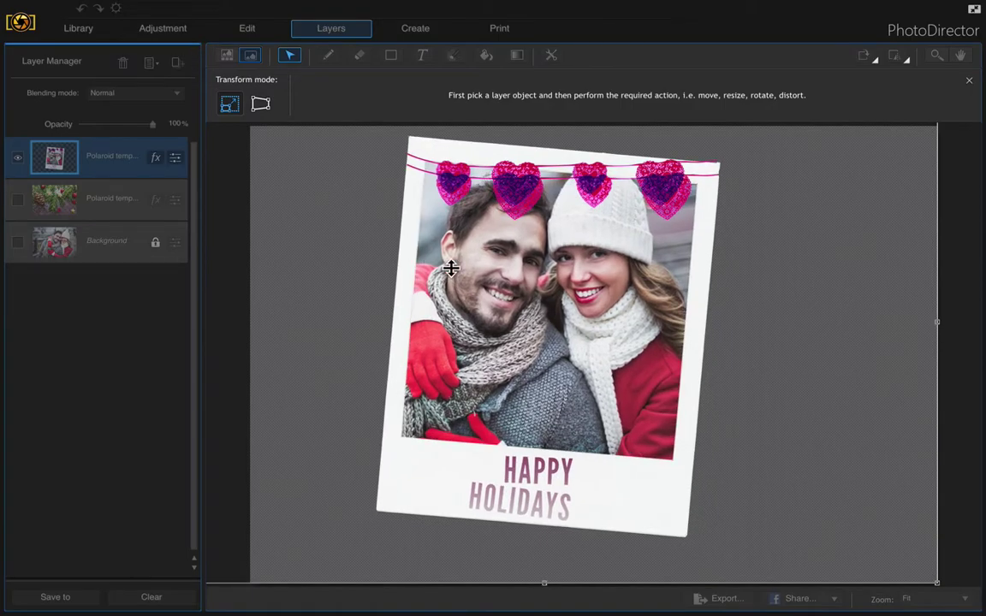
{"action": "left_click_drag", "start_coordinate": [481, 281], "coordinate": [521, 297]}
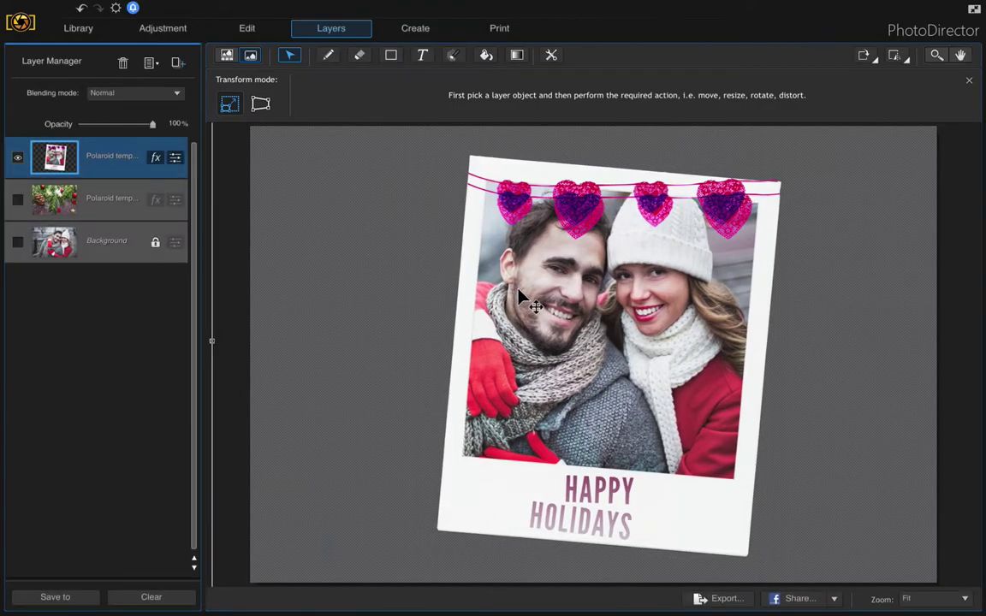
- Show the pine-and-ornaments background layer again and look through the File menu
{"action": "left_click", "coordinate": [18, 202]}
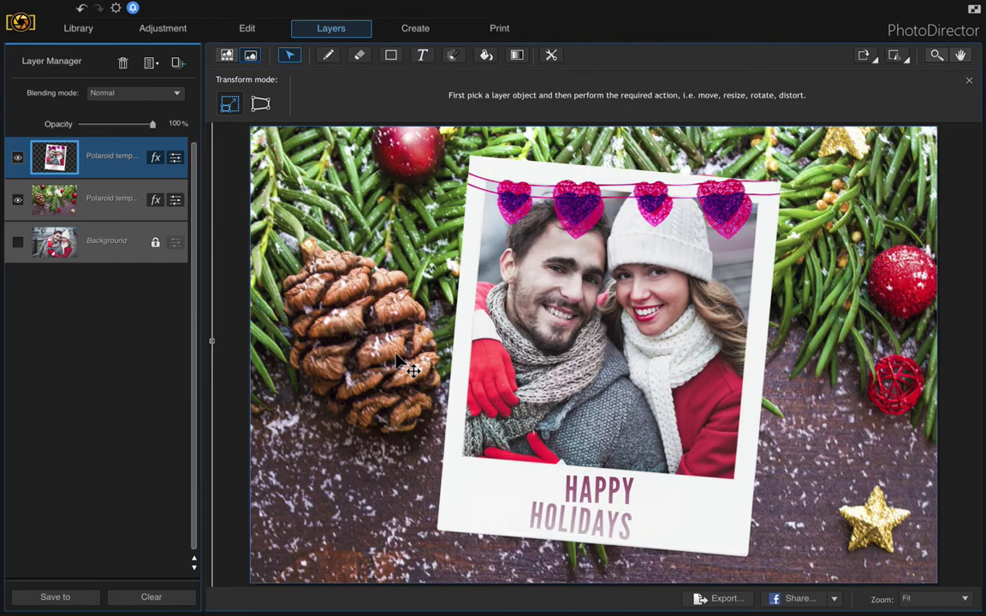
{"action": "mouse_move", "coordinate": [137, 4]}
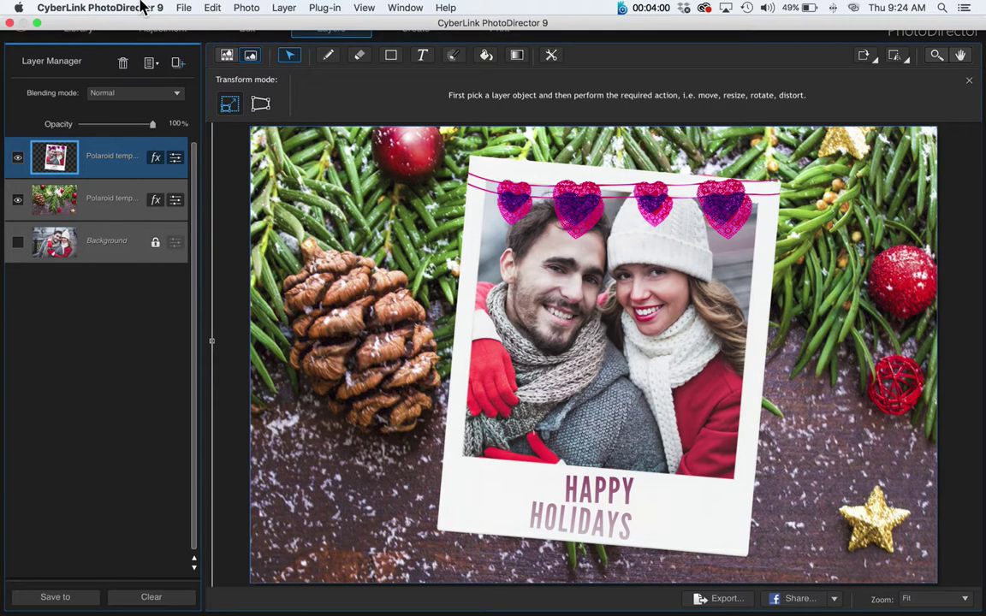
{"action": "left_click", "coordinate": [184, 7]}
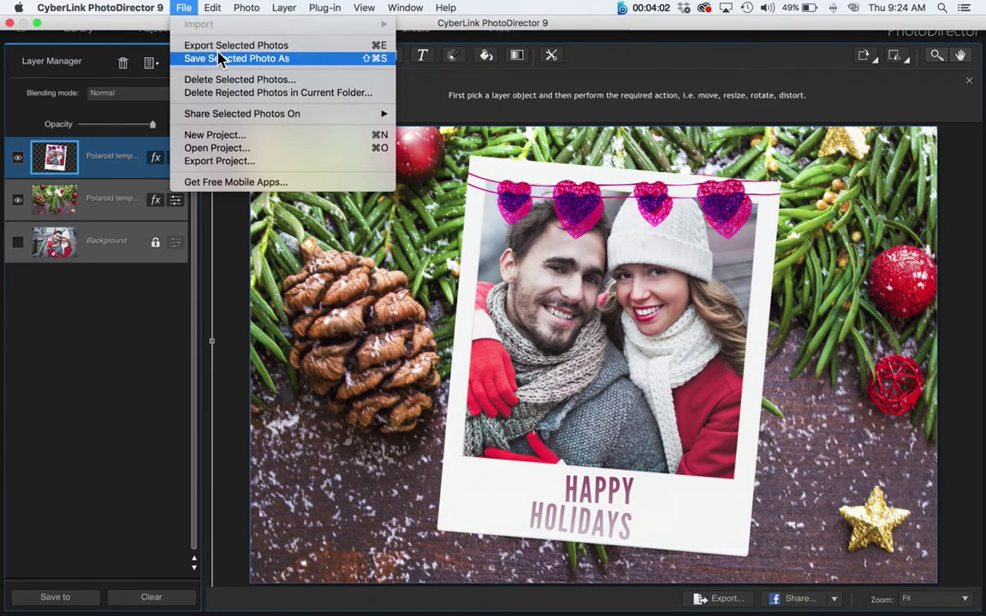
{"action": "left_click", "coordinate": [342, 281]}
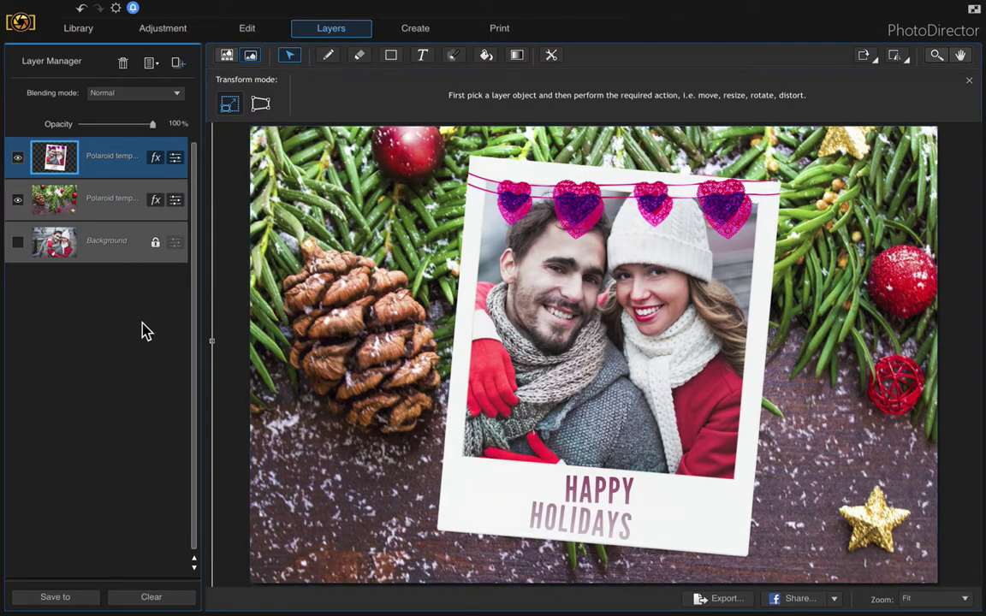
{"action": "left_click", "coordinate": [177, 64]}
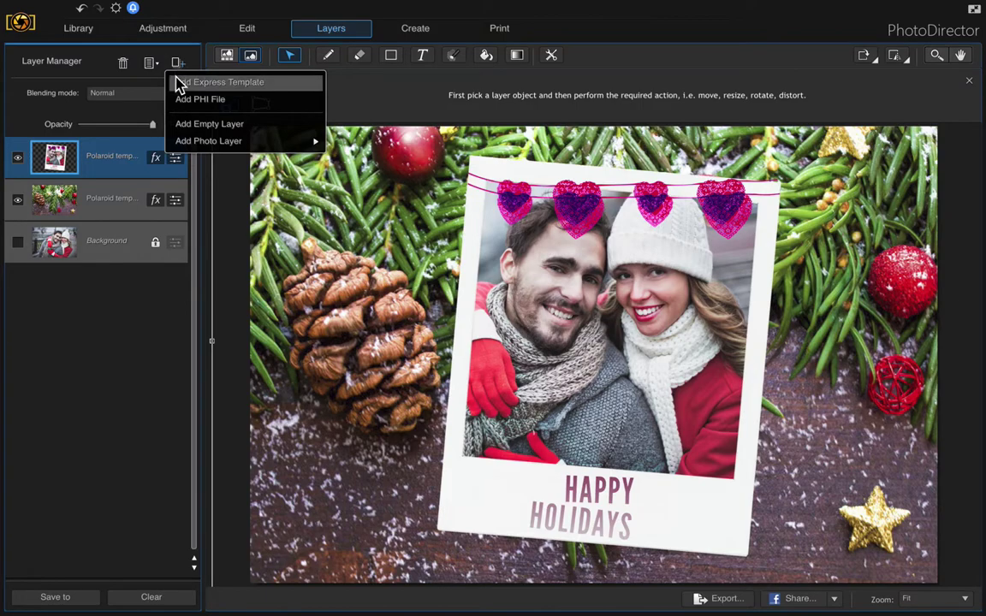
- Open Add Express Template and scroll the list down to the Holiday Polaroid template
{"action": "left_click", "coordinate": [257, 84]}
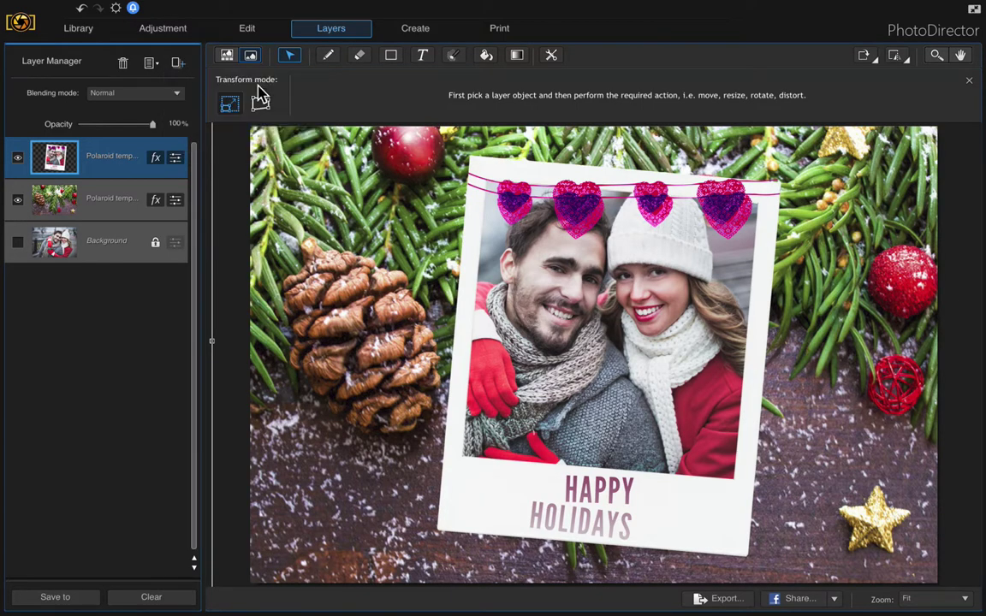
{"action": "left_click_drag", "start_coordinate": [681, 213], "coordinate": [684, 402]}
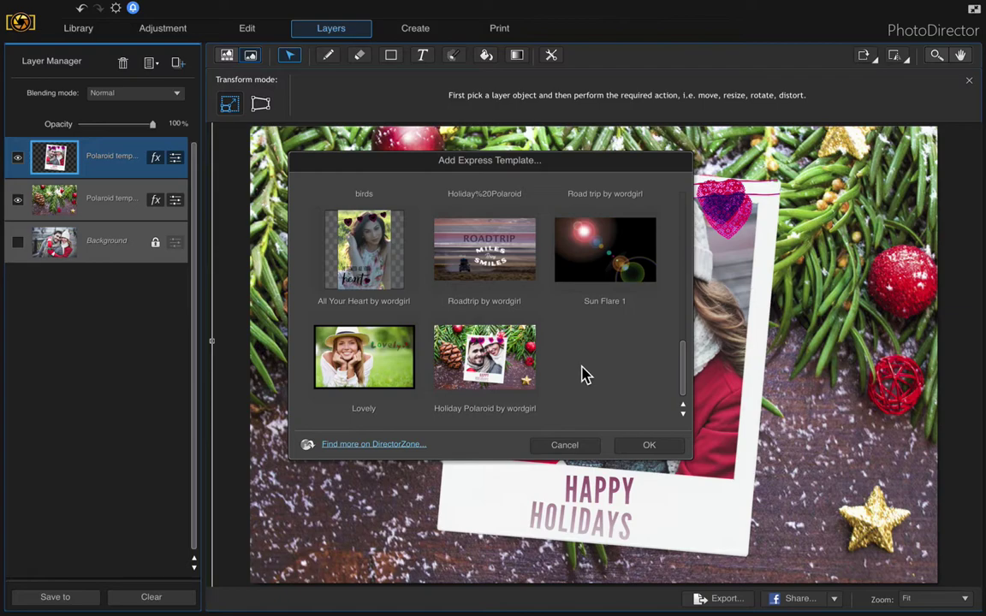
- Apply the Holiday Polaroid template and hide the original couple polaroid and pine layers
{"action": "double_click", "coordinate": [494, 364]}
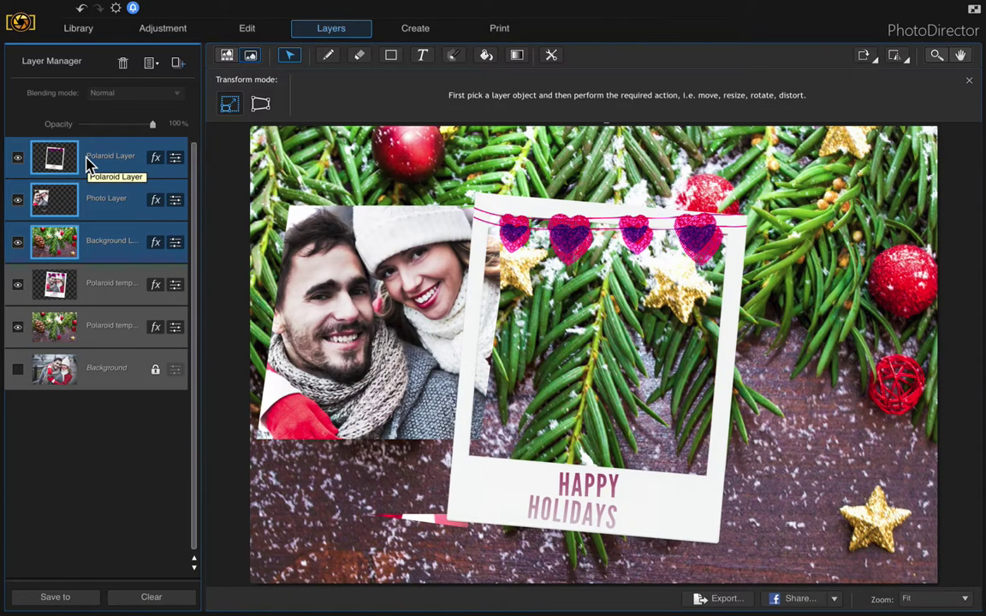
{"action": "left_click", "coordinate": [18, 285]}
{"action": "left_click", "coordinate": [24, 330]}
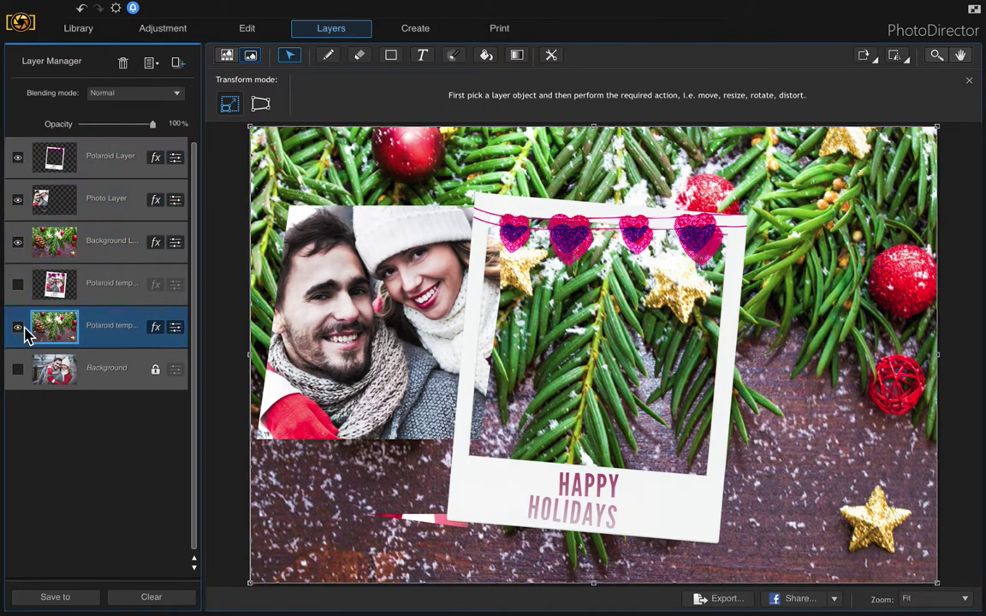
{"action": "left_click", "coordinate": [18, 328]}
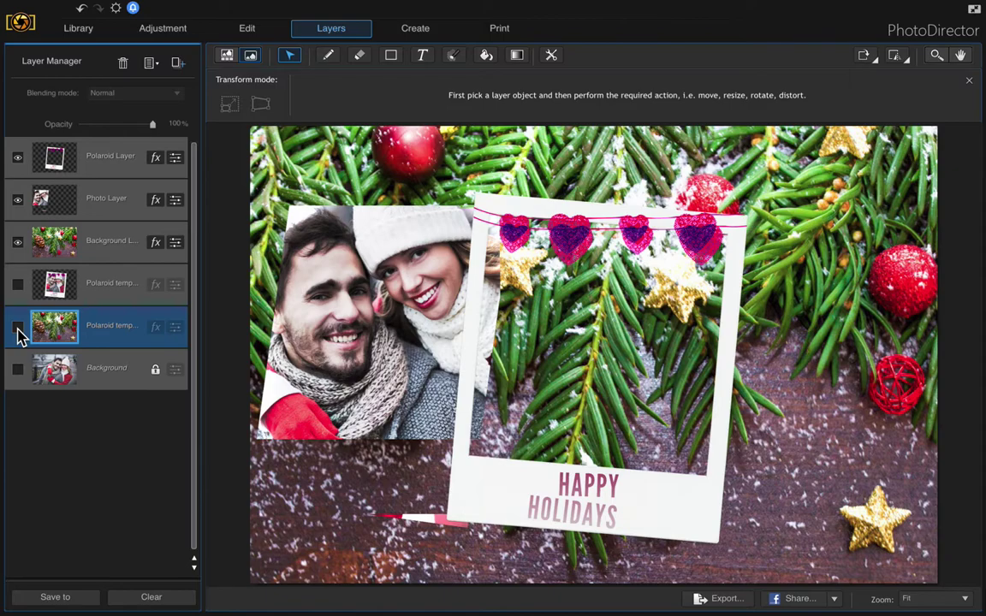
- Hide the template's Polaroid frame layer, leaving its photo and background layers visible
{"action": "left_click", "coordinate": [18, 243]}
{"action": "left_click", "coordinate": [52, 202]}
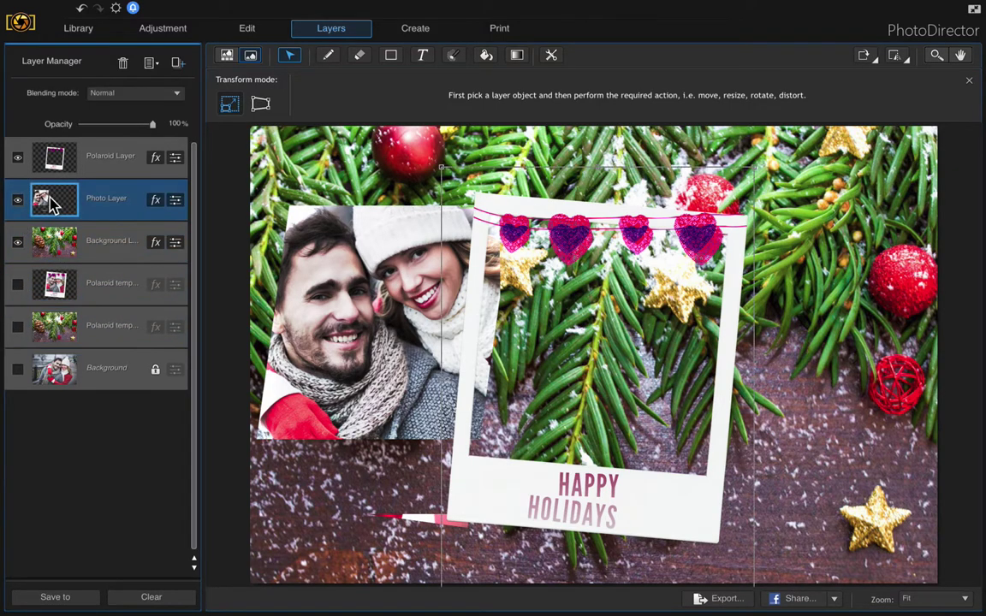
{"action": "left_click", "coordinate": [19, 243]}
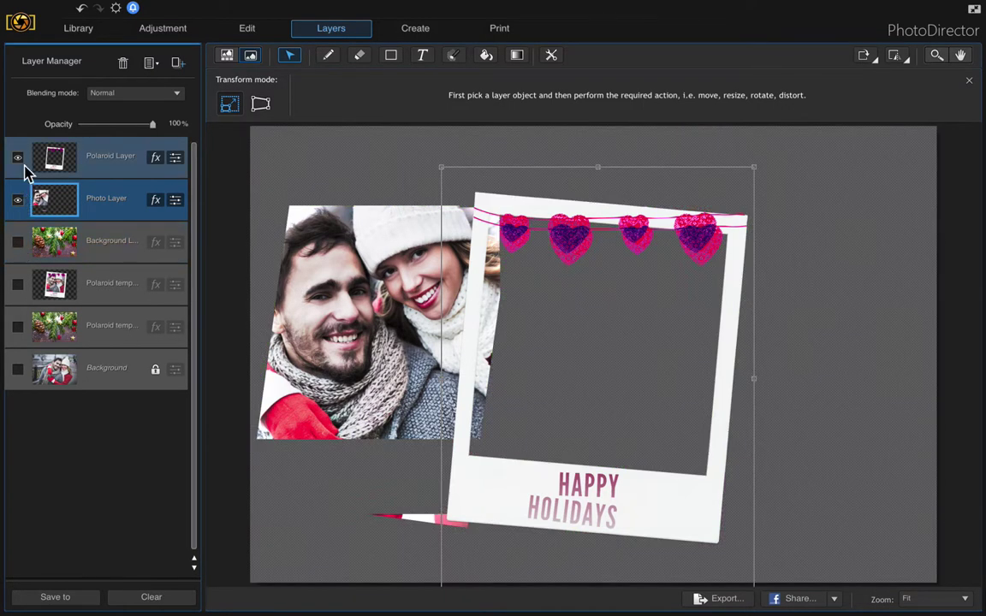
{"action": "left_click", "coordinate": [18, 157]}
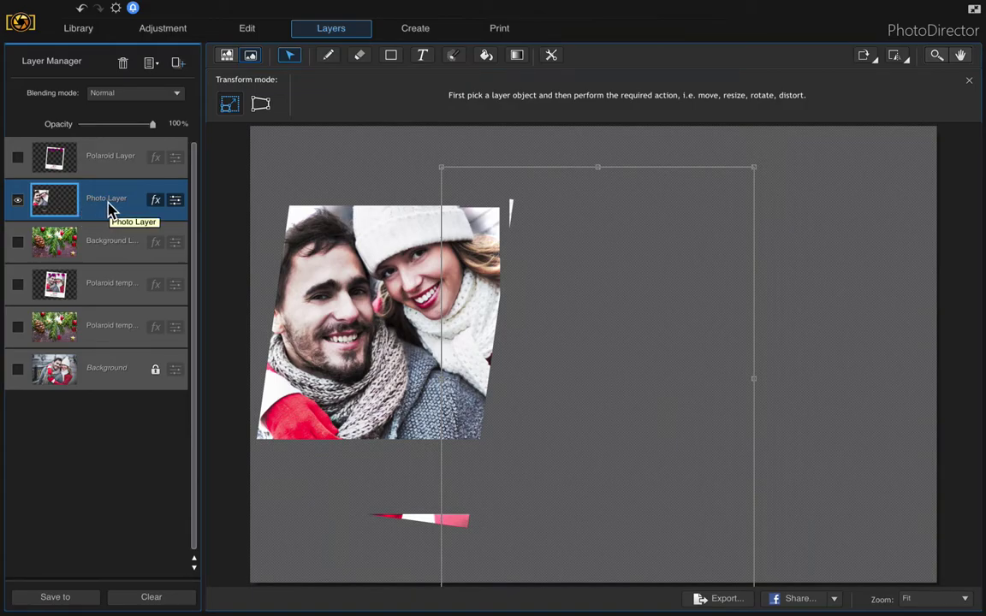
{"action": "left_click", "coordinate": [18, 243]}
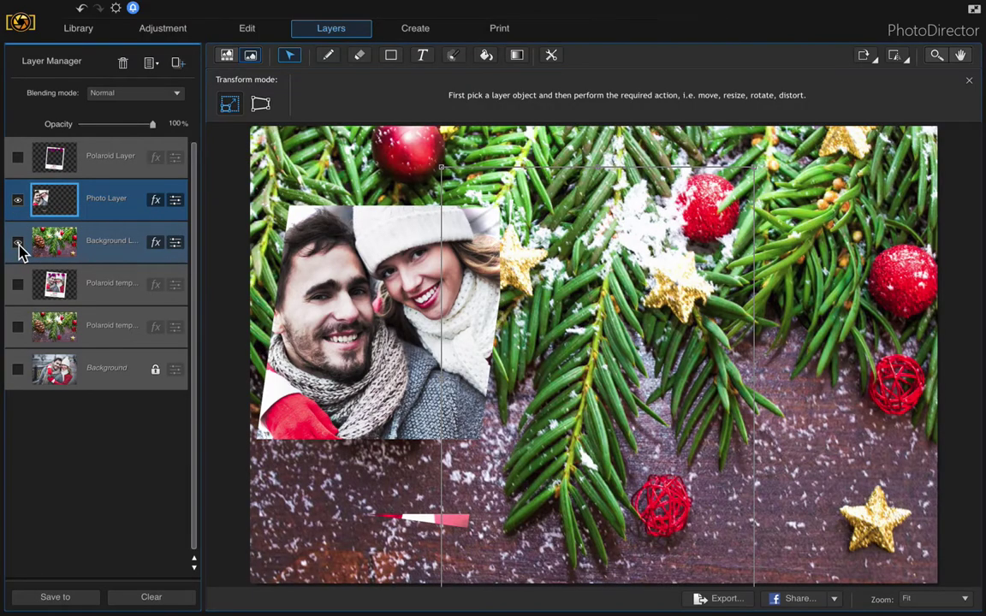
- Delete the template's Background Layer
{"action": "right_click", "coordinate": [110, 242]}
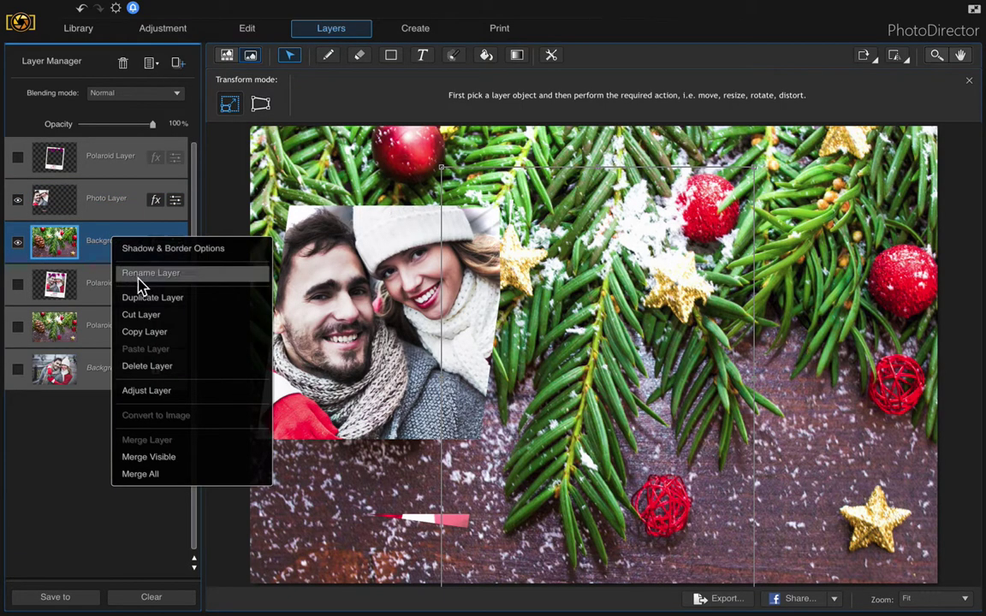
{"action": "left_click", "coordinate": [159, 366]}
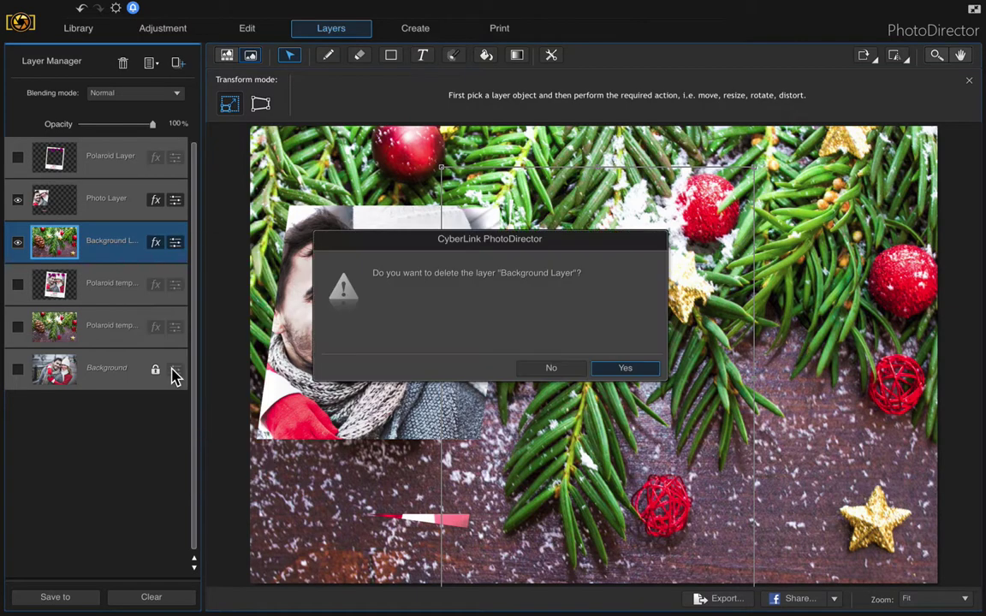
{"action": "left_click", "coordinate": [612, 370]}
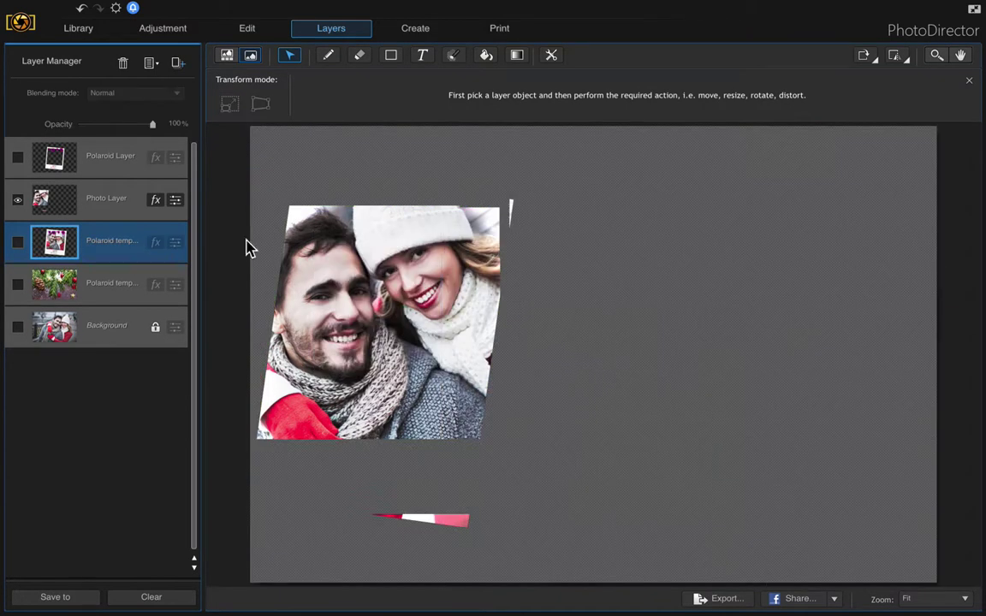
- Delete the template's Photo Layer and make the empty Polaroid Layer frame visible
{"action": "left_click", "coordinate": [90, 201]}
{"action": "right_click", "coordinate": [92, 202]}
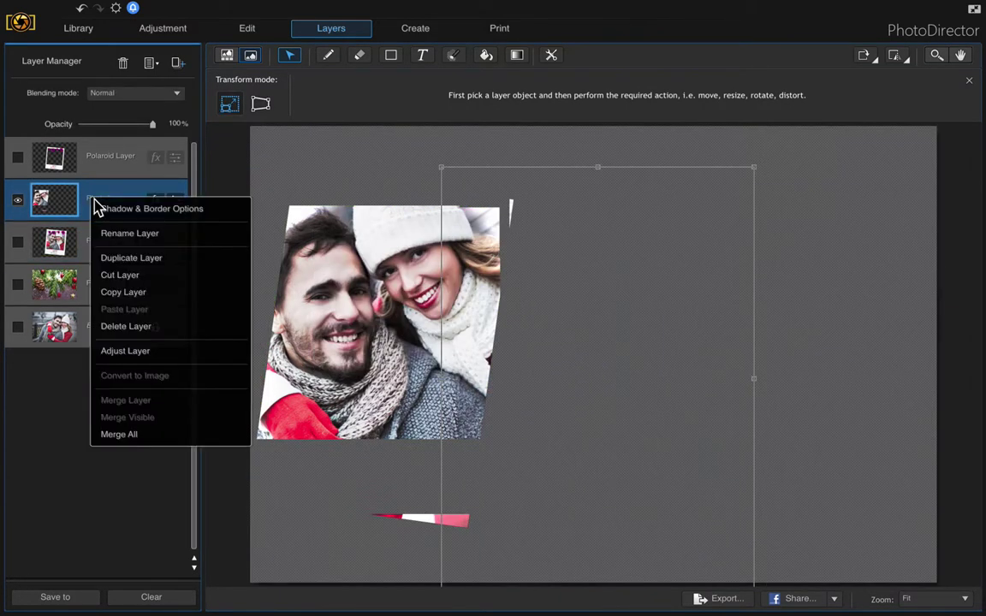
{"action": "left_click", "coordinate": [121, 327]}
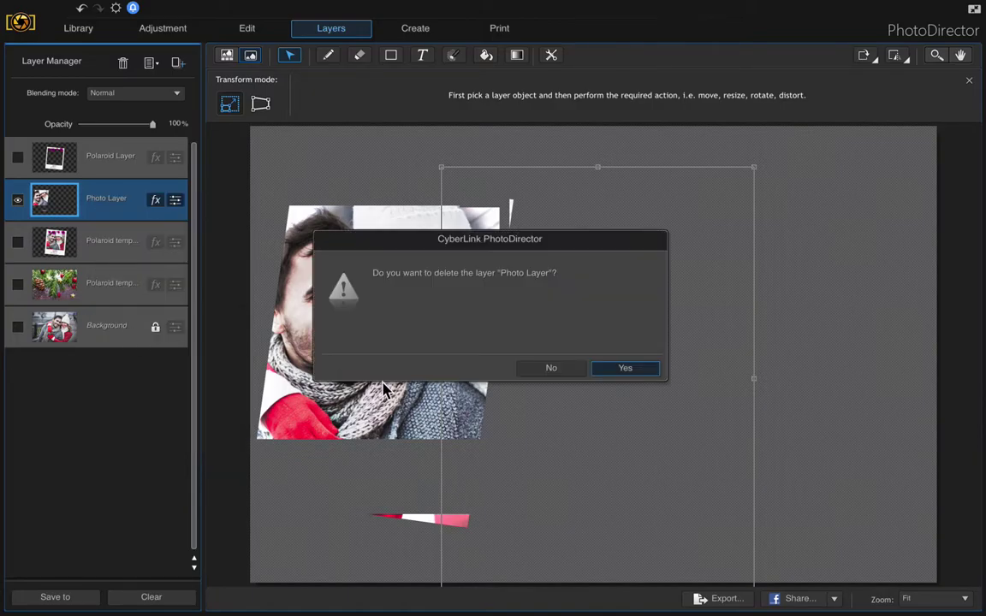
{"action": "left_click", "coordinate": [627, 370]}
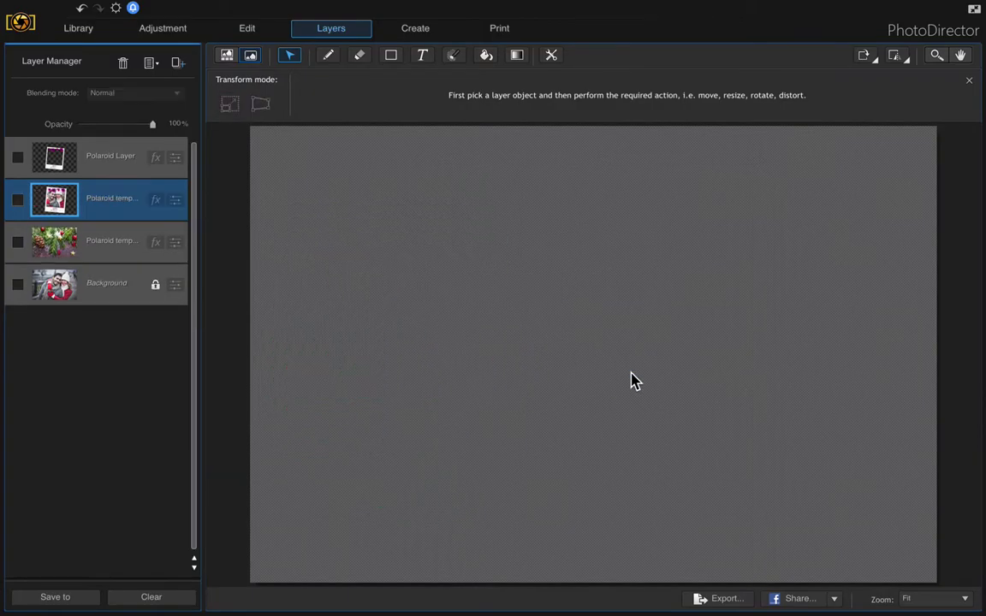
{"action": "left_click", "coordinate": [17, 159]}
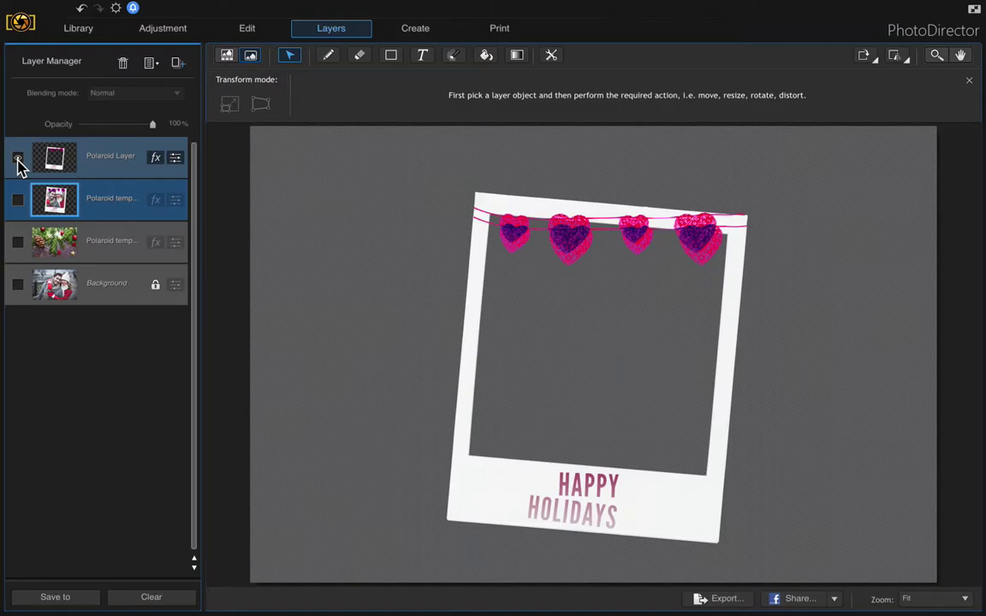